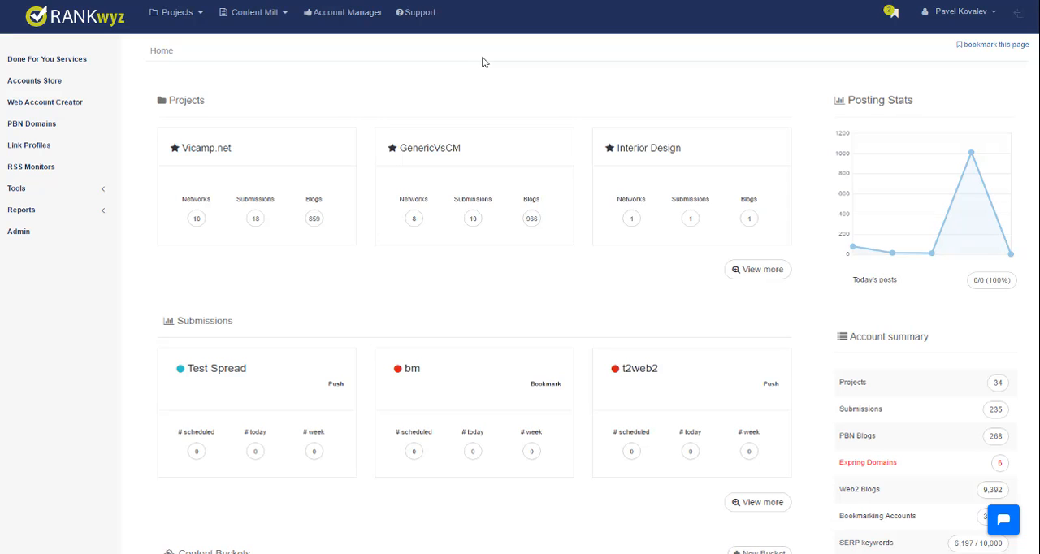
- Open the TV Shows content bucket and go to its list of topics
click(283, 14)
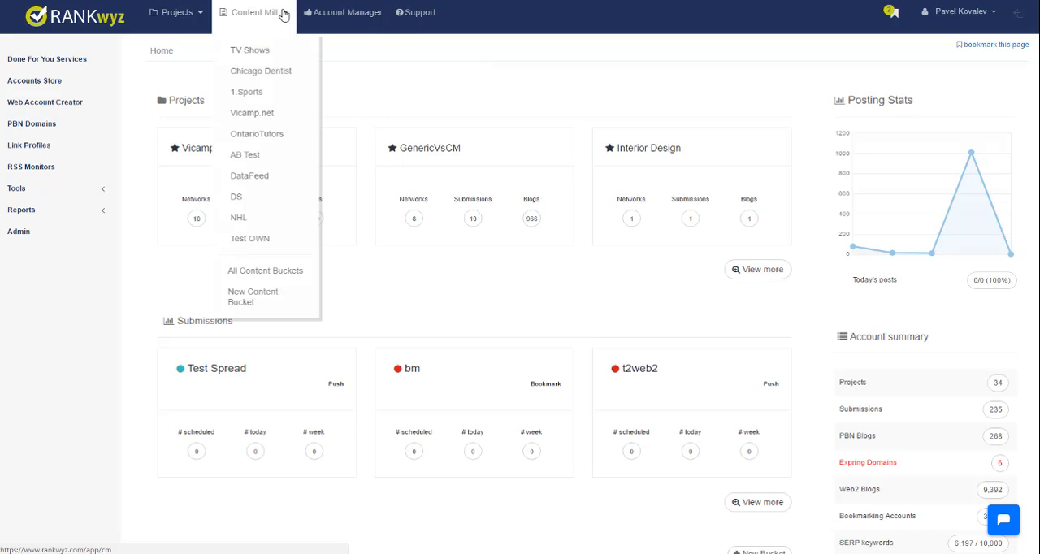
click(267, 51)
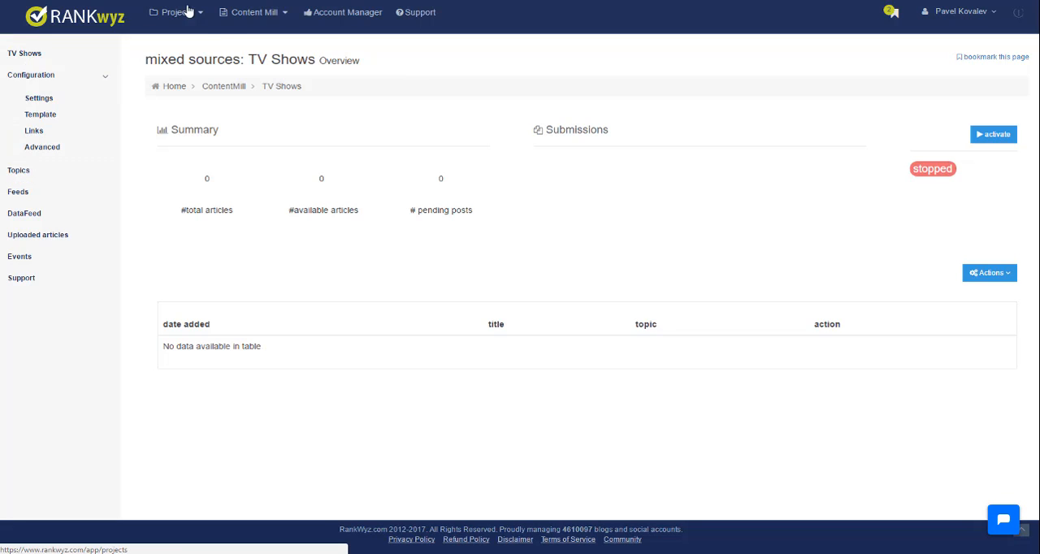
click(26, 172)
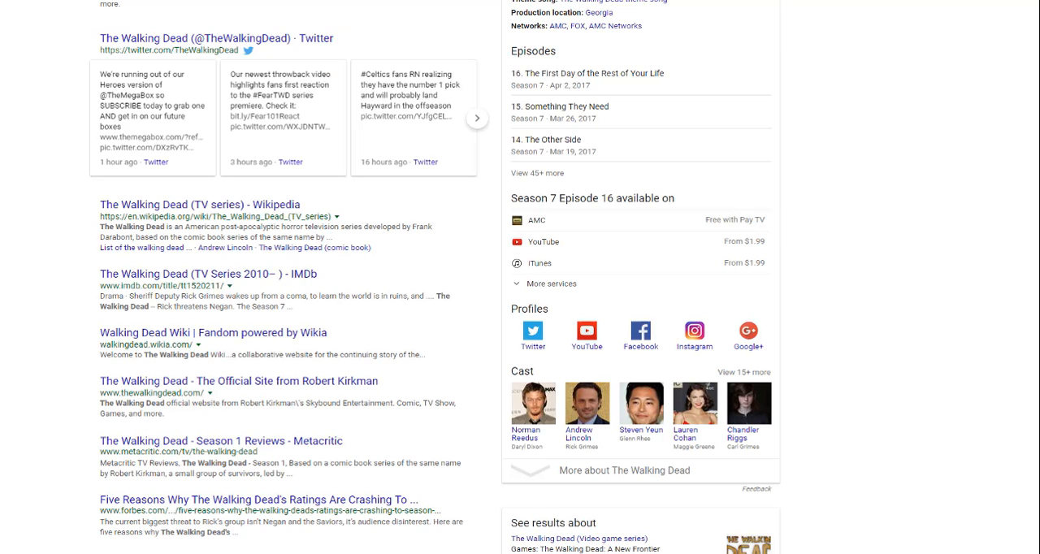
- In the Google search results, switch to the corrected query "the walking dead" and look through the first results page
scroll(765, 275, up, 5)
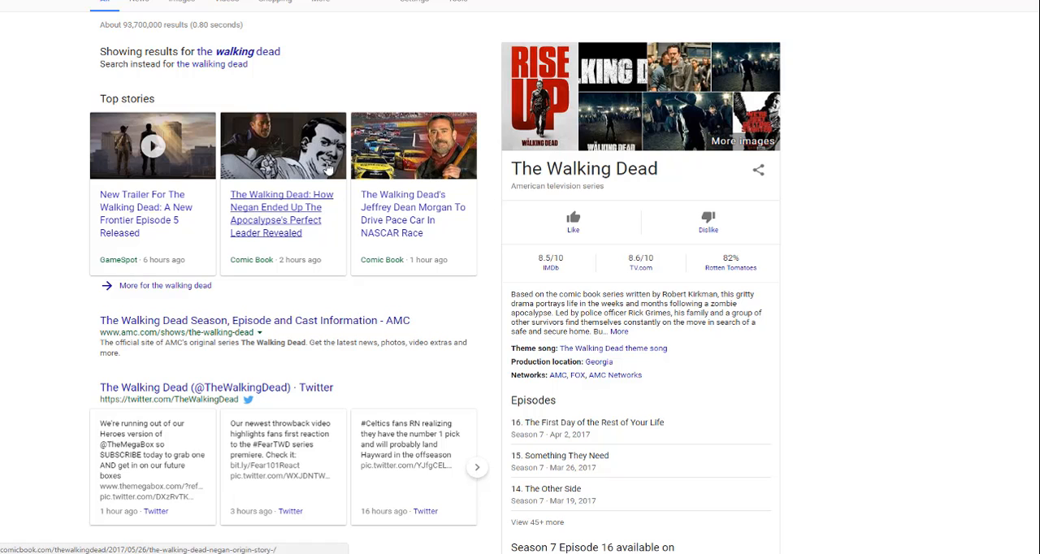
scroll(274, 99, up, 1)
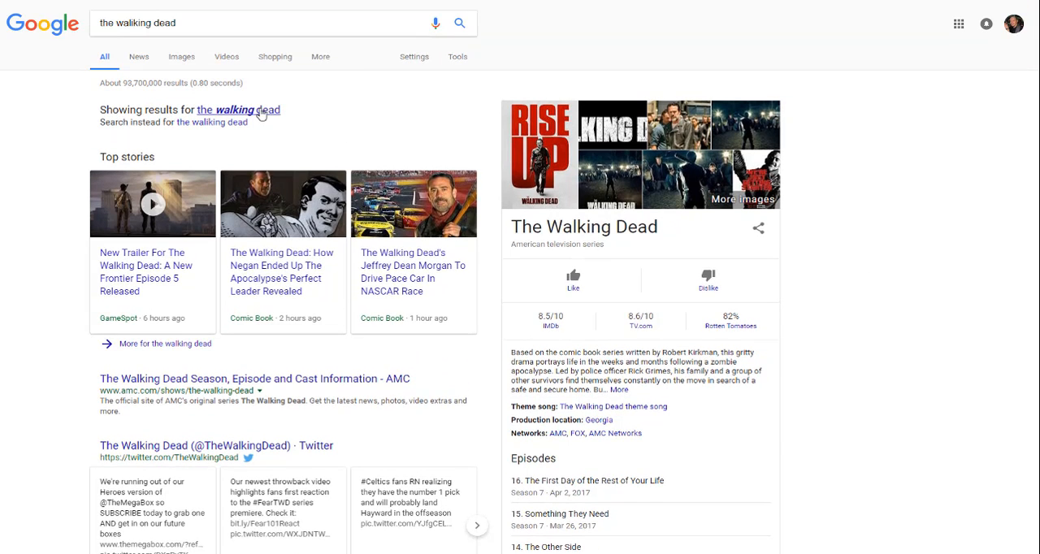
click(268, 110)
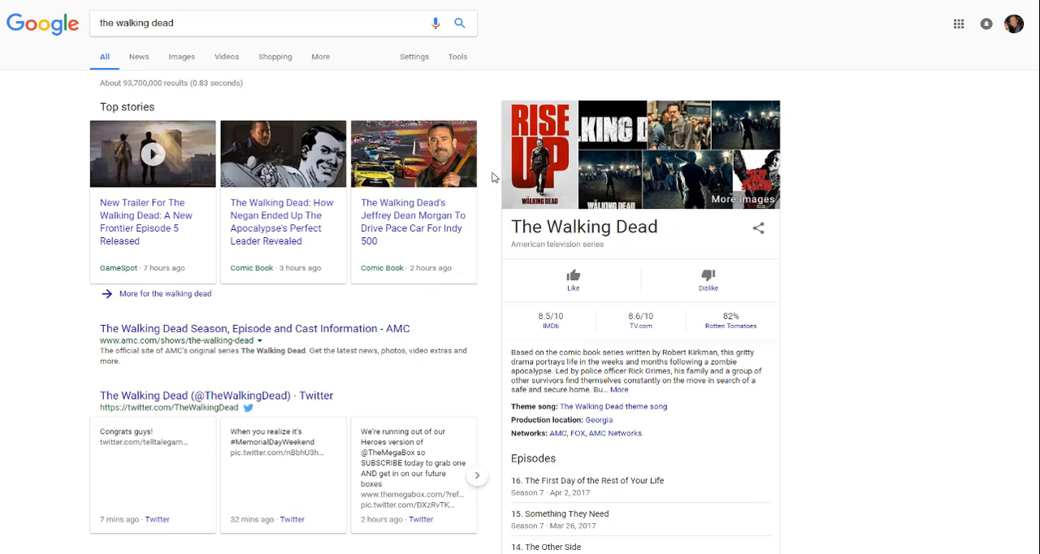
scroll(537, 260, down, 4)
scroll(487, 204, up, 2)
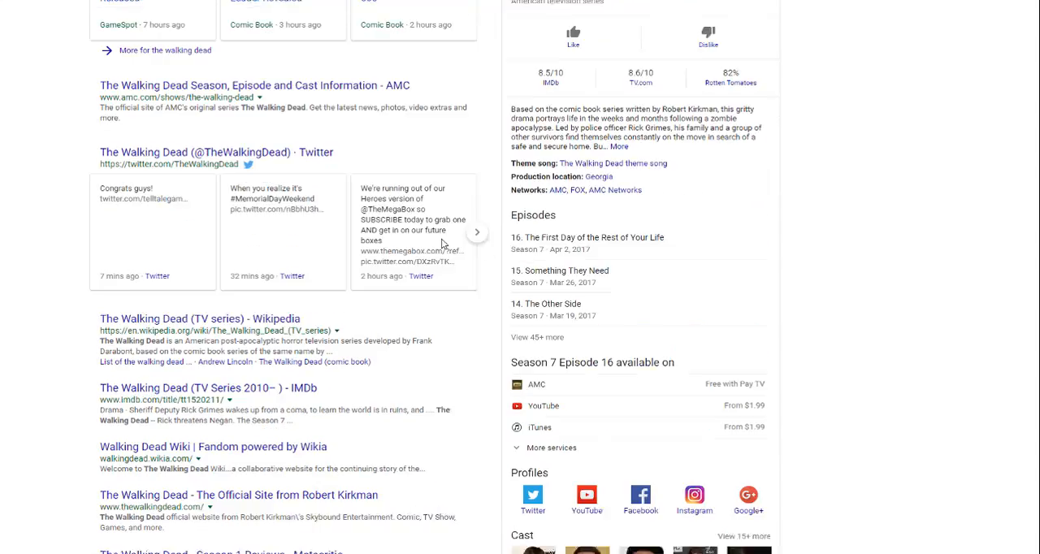
scroll(195, 187, down, 5)
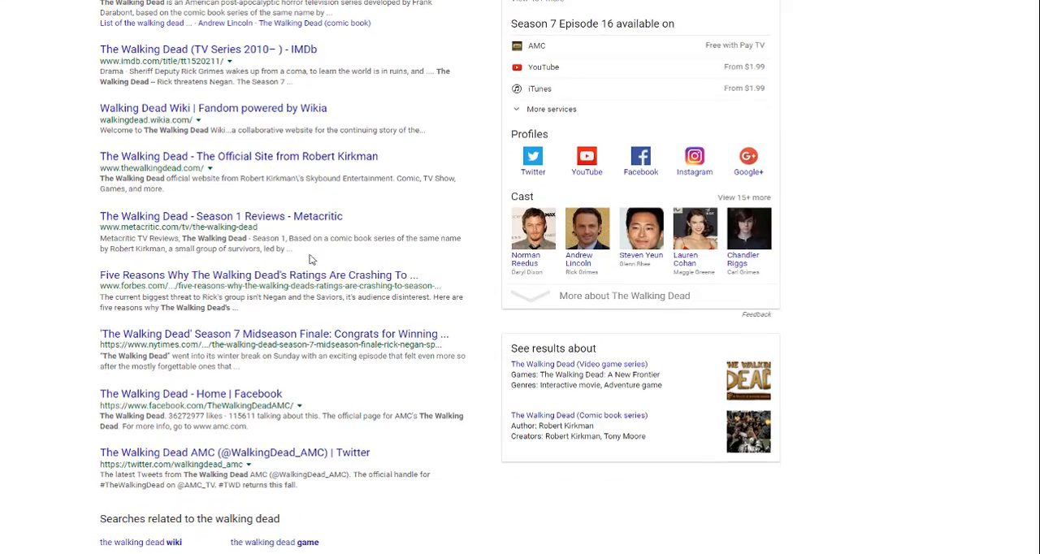
scroll(481, 339, down, 2)
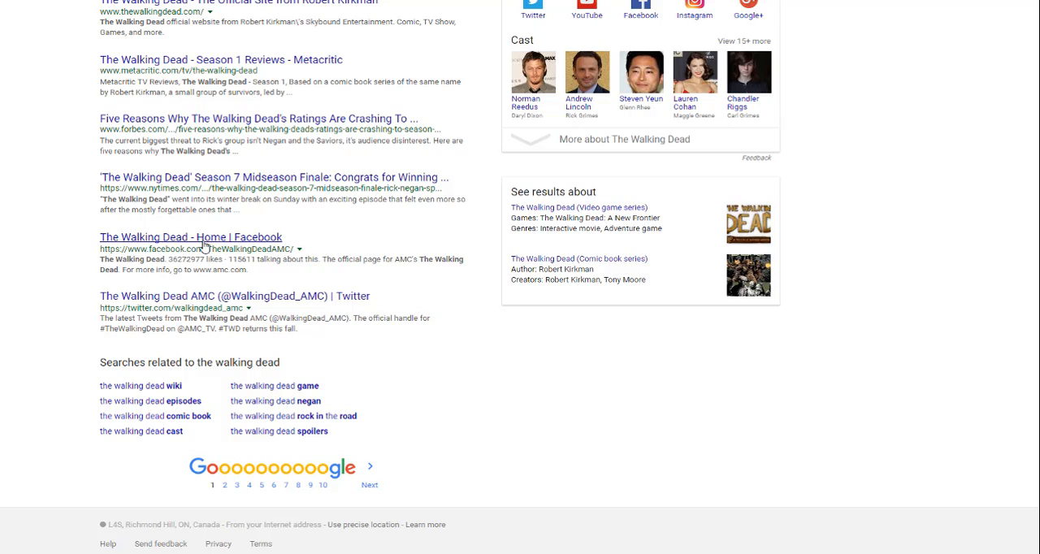
scroll(244, 272, up, 4)
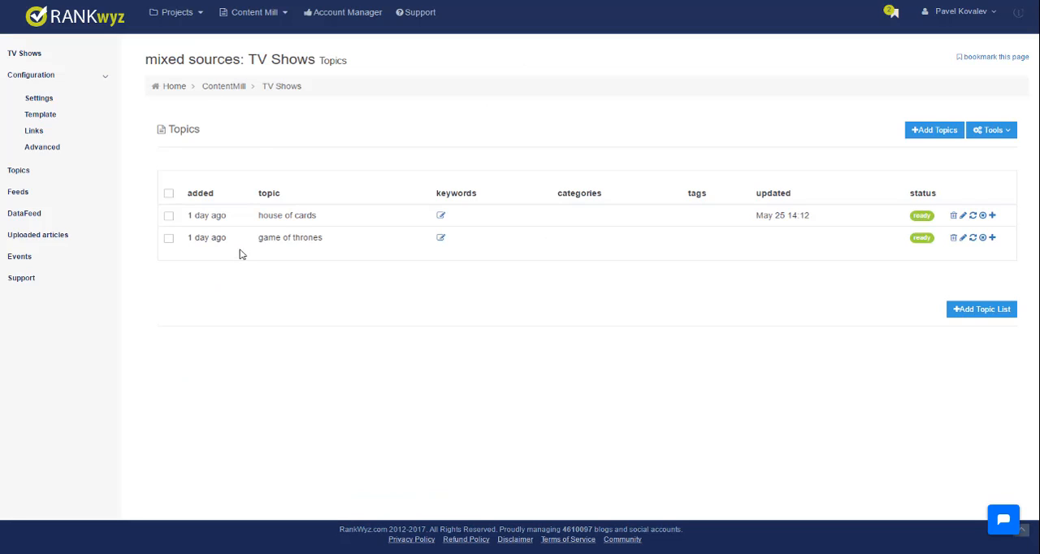
- Look at the form for adding topics to the TV Shows bucket and close it without entering any
drag(325, 221, 253, 222)
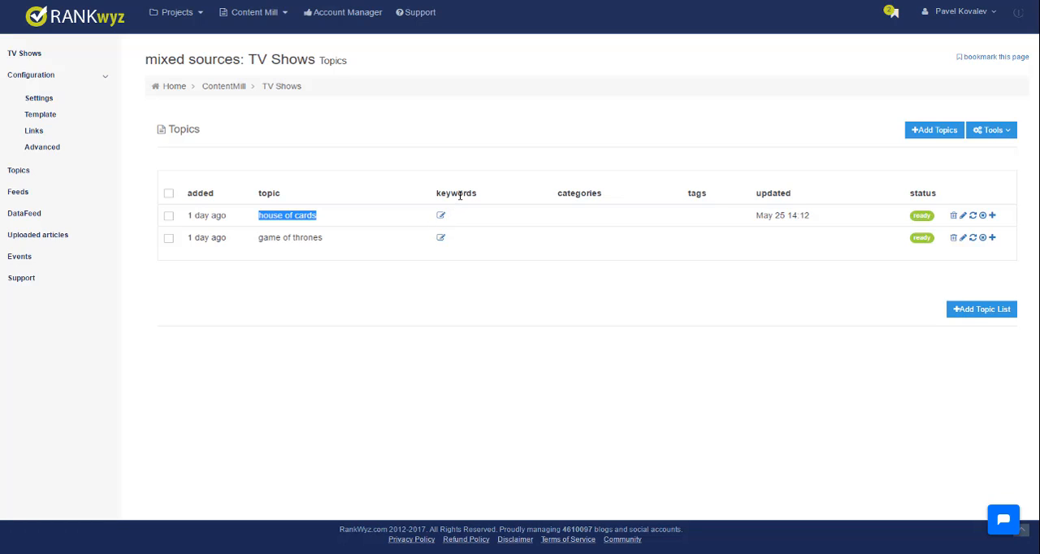
click(331, 223)
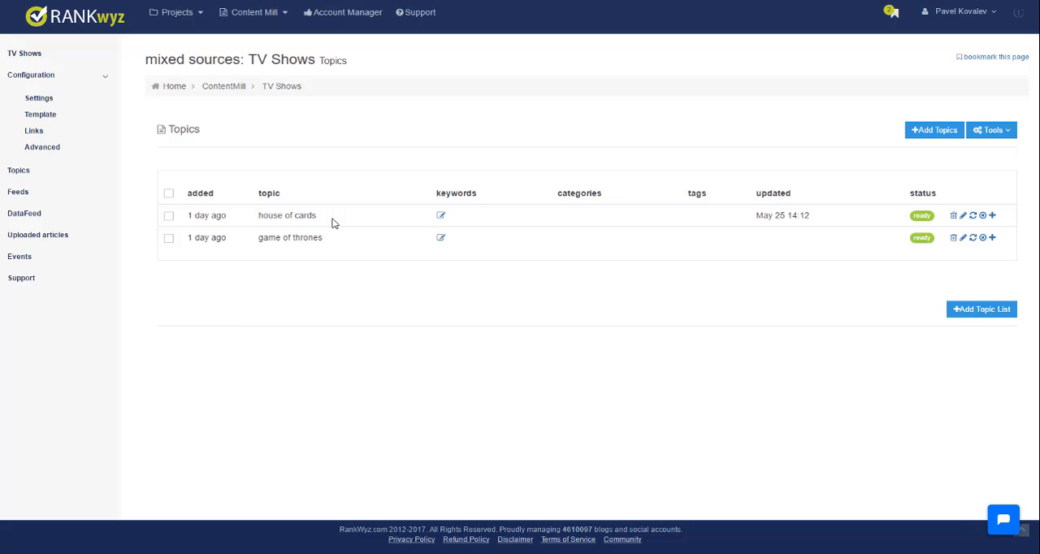
click(932, 129)
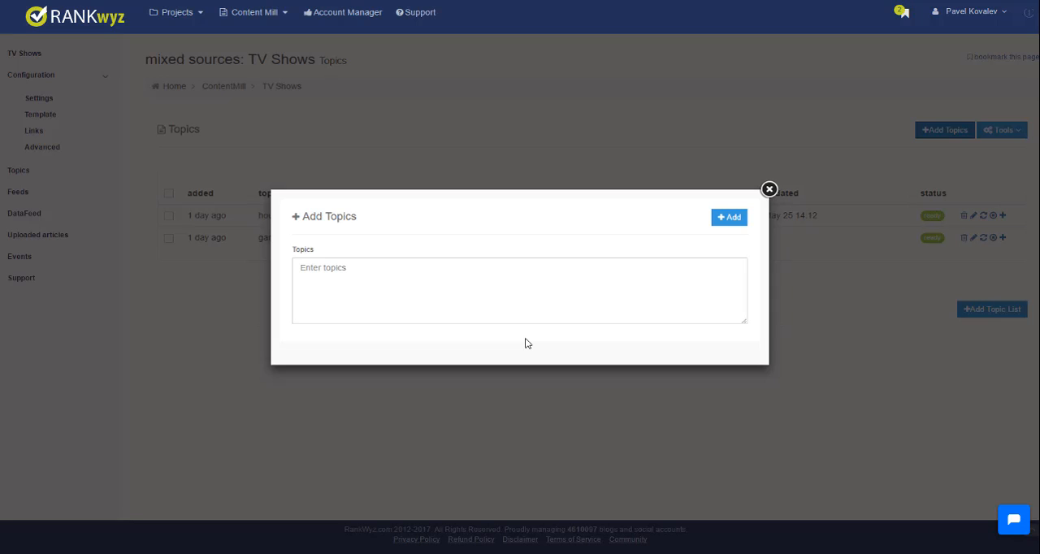
click(771, 193)
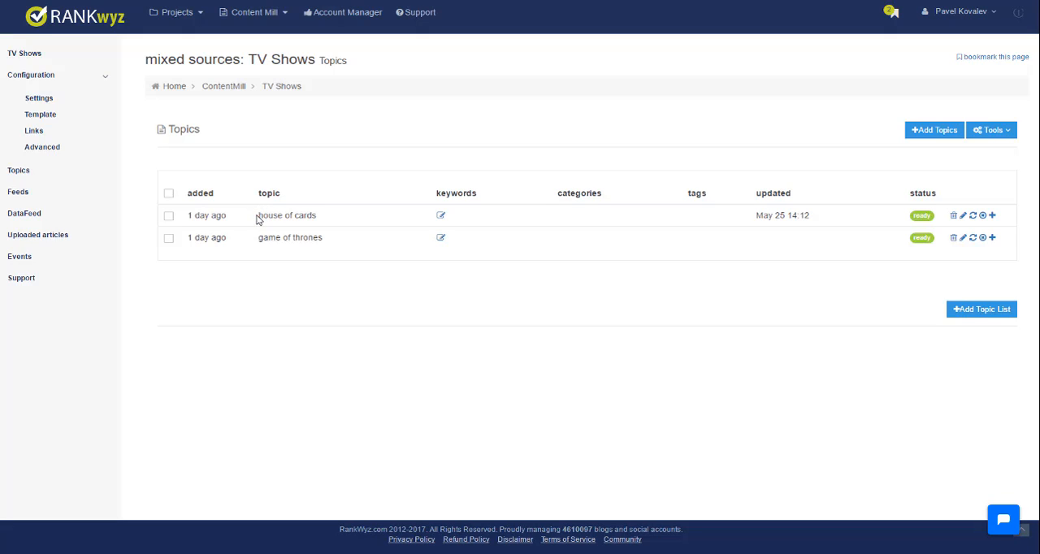
drag(258, 218, 326, 219)
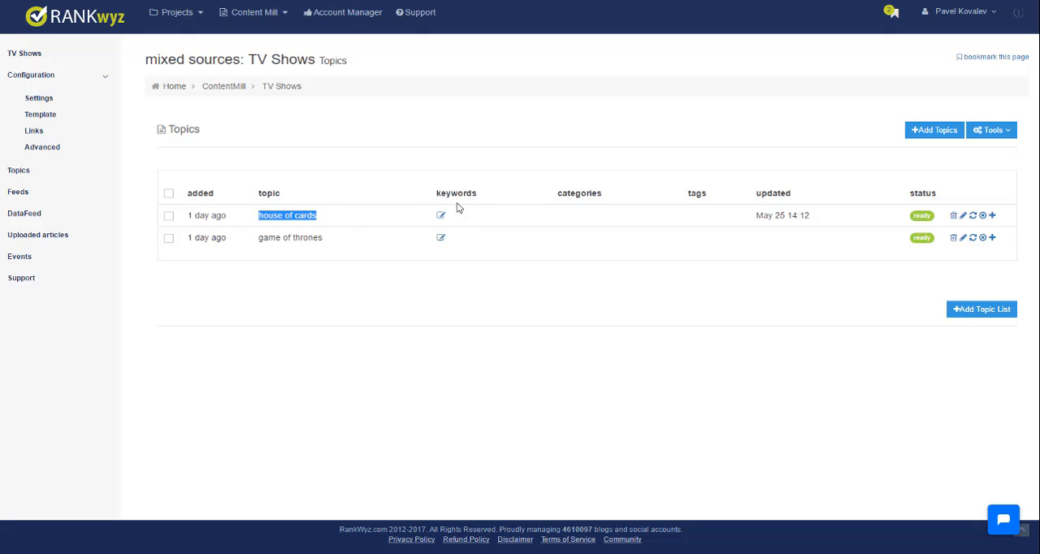
click(323, 221)
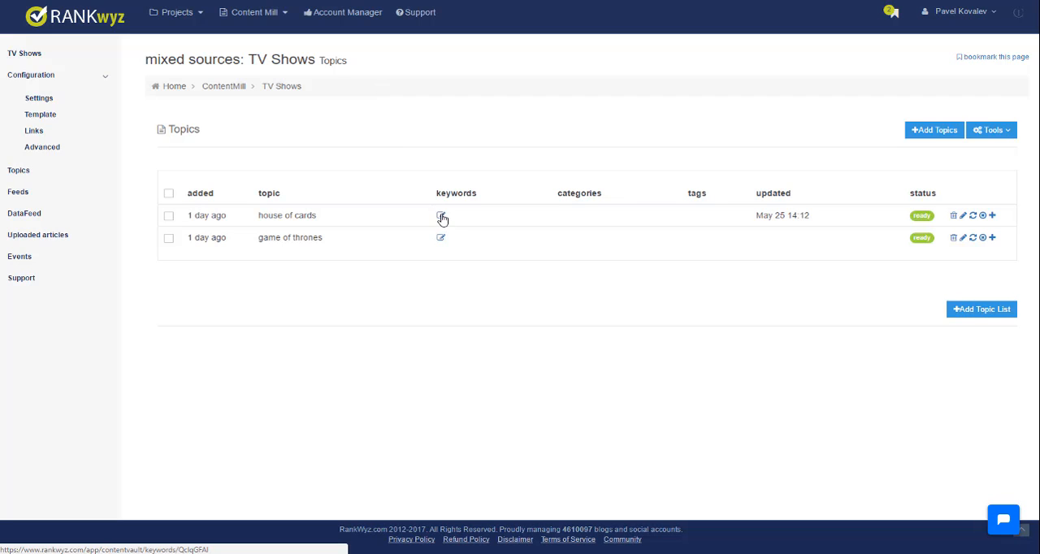
- Run the keyword search for the house of cards topic and stop the script before it completes
click(441, 217)
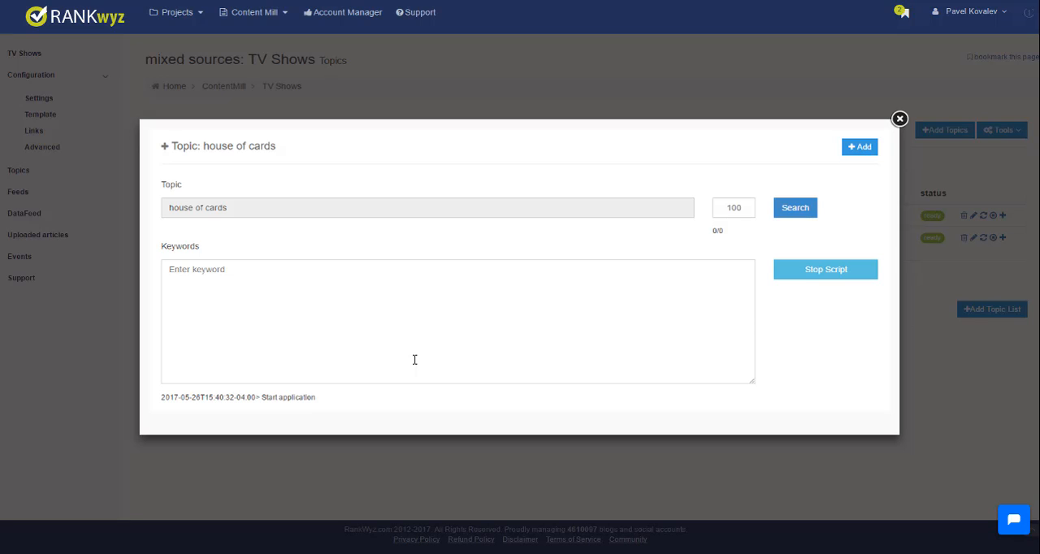
click(799, 210)
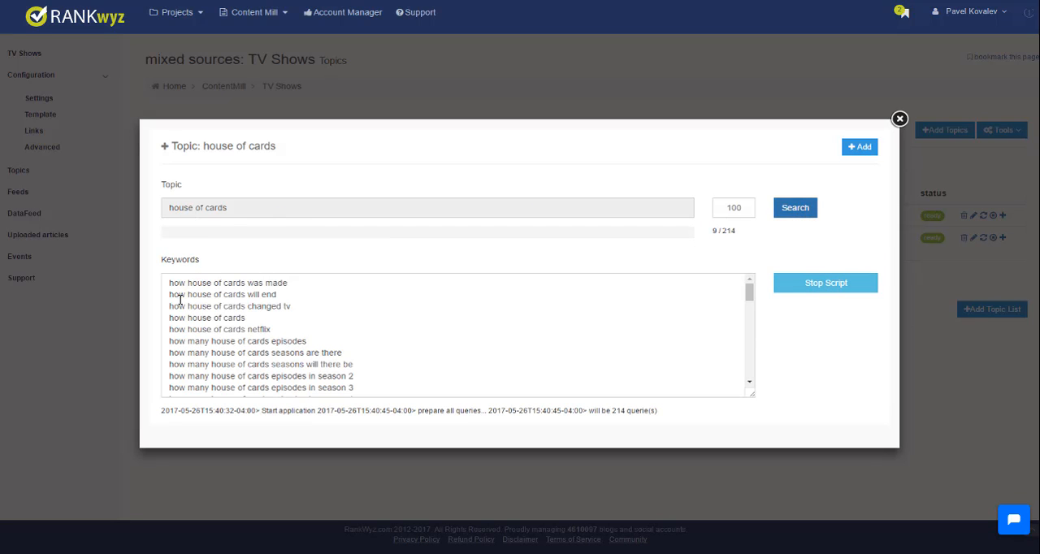
click(845, 286)
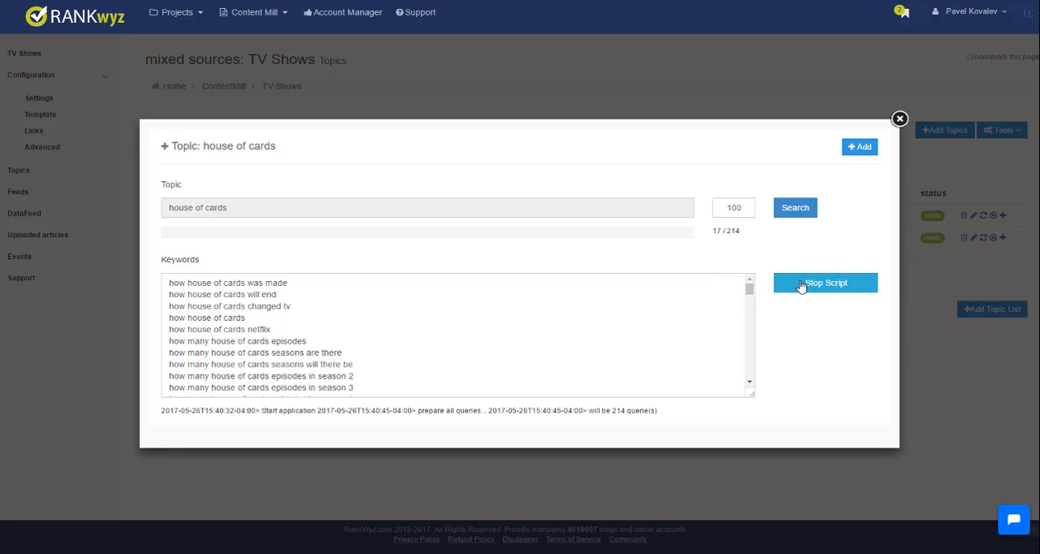
- Examine the generated house of cards keywords, from the "how" questions through the "what", "which" and "where" phrases
mouse_move(748, 288)
mouse_down()
mouse_move(749, 367)
mouse_move(747, 284)
mouse_up()
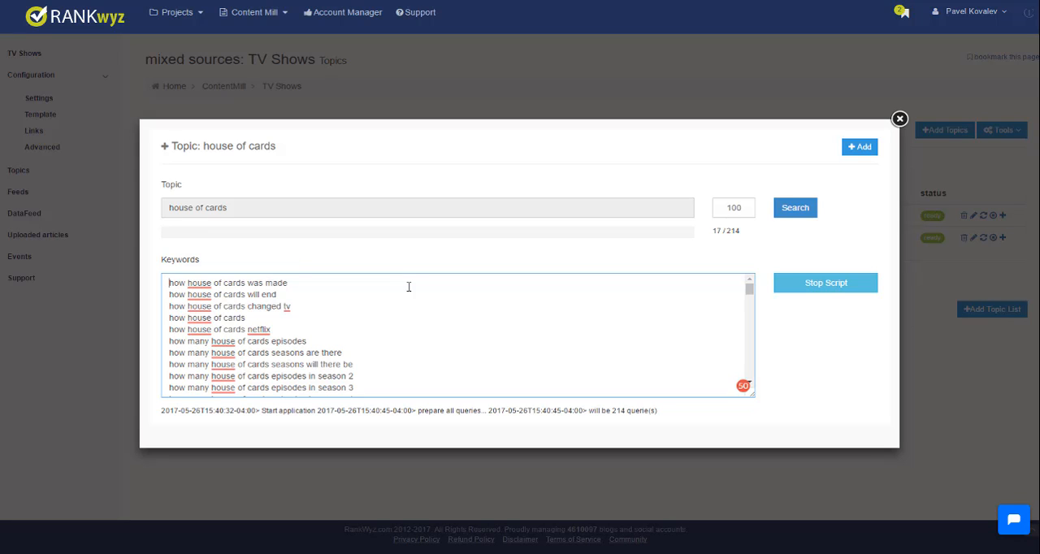
scroll(408, 309, down, 5)
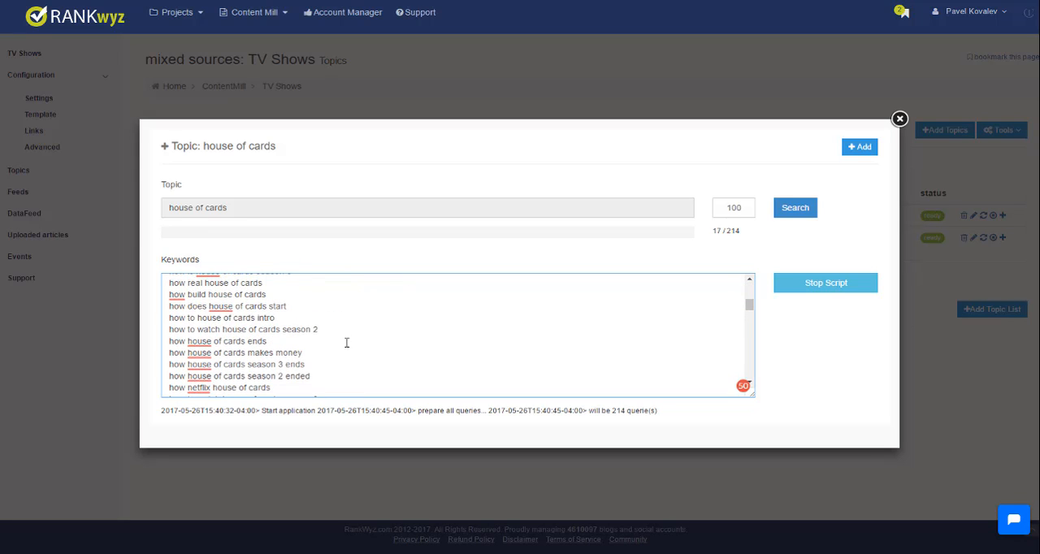
click(324, 329)
drag(324, 352, 155, 353)
scroll(300, 357, down, 1)
scroll(328, 341, down, 5)
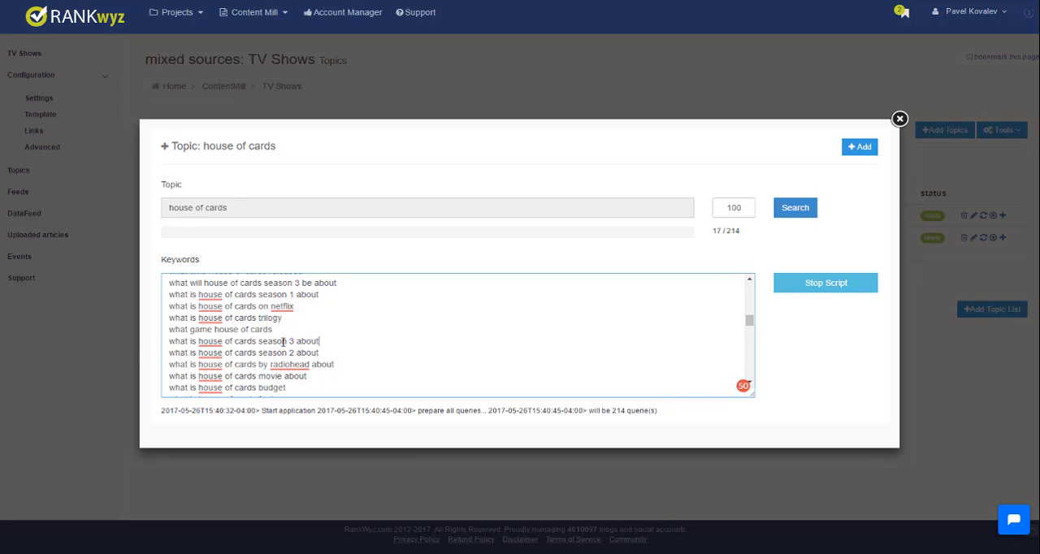
drag(324, 341, 160, 342)
scroll(323, 336, down, 5)
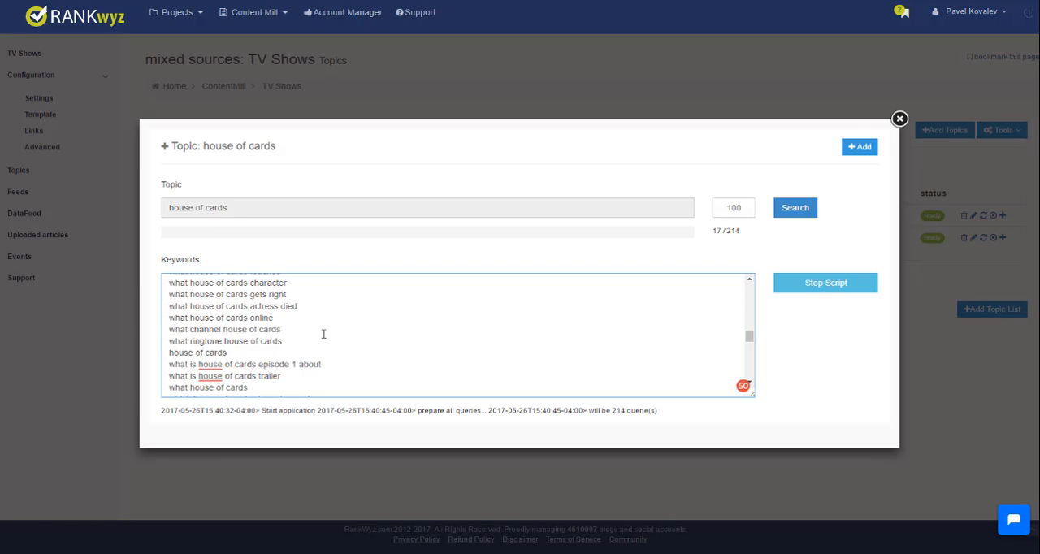
scroll(445, 328, down, 5)
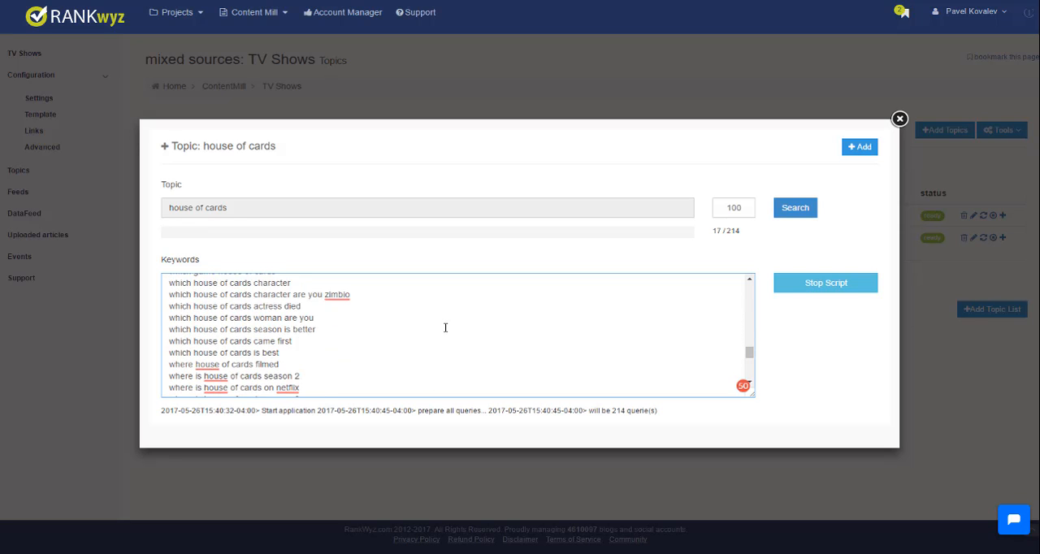
scroll(445, 327, up, 3)
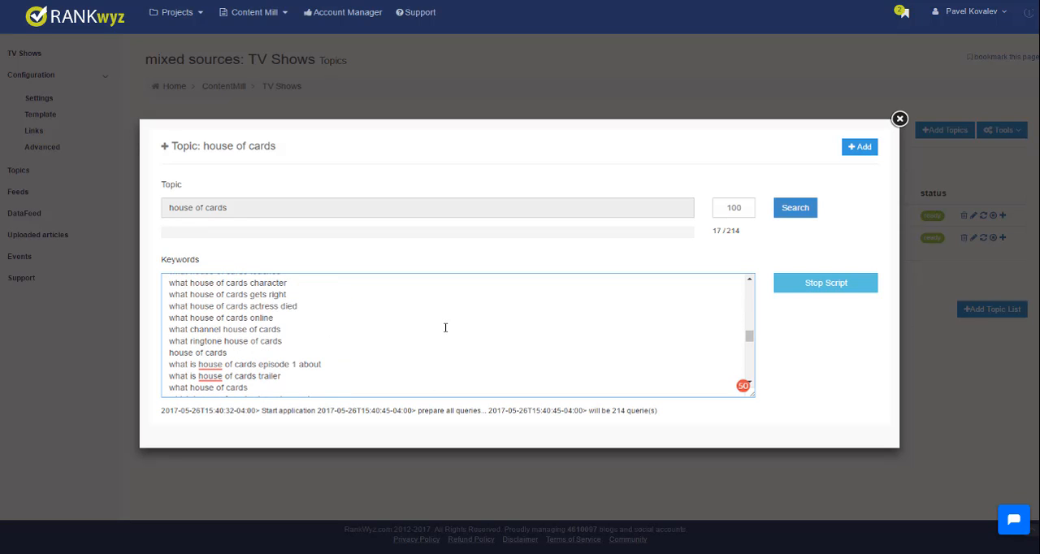
scroll(418, 284, down, 3)
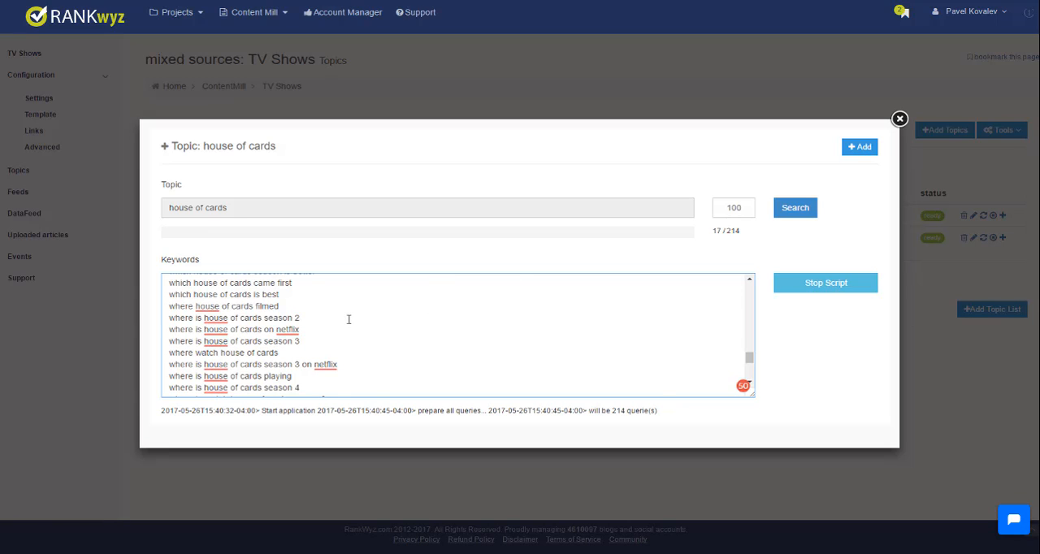
click(325, 306)
scroll(312, 325, down, 3)
scroll(312, 325, up, 15)
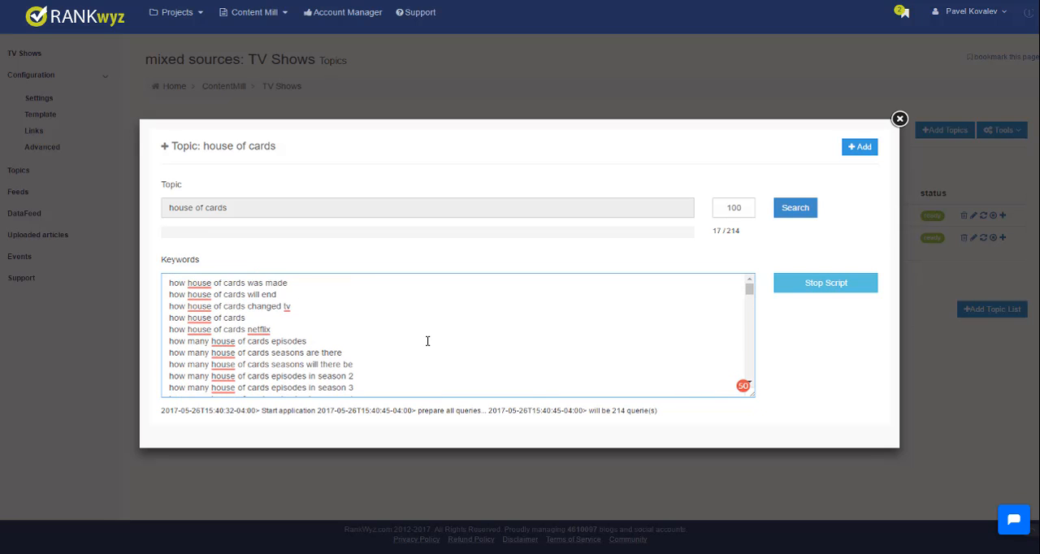
scroll(428, 340, down, 2)
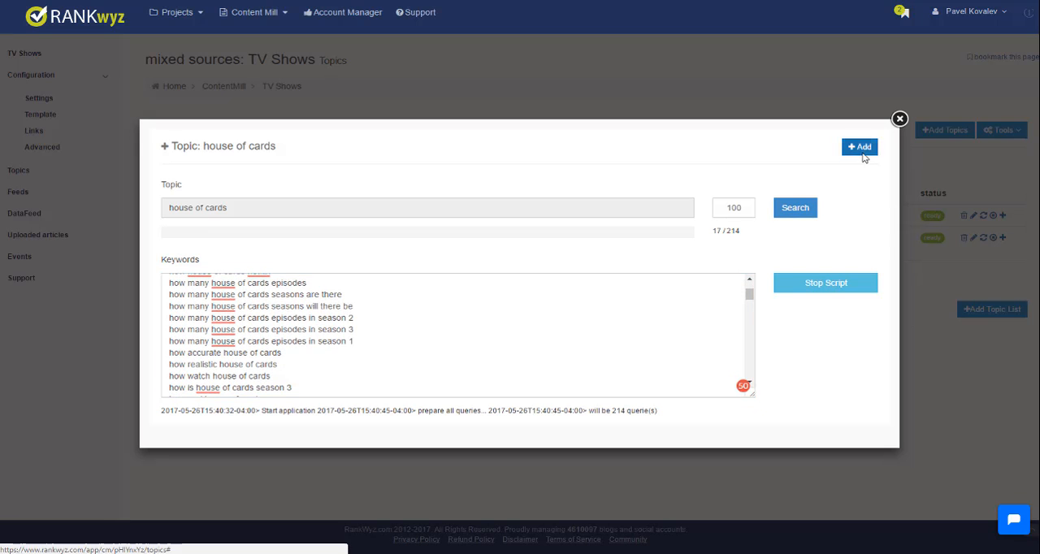
- Add the generated keywords to the house of cards topic and preview its saved keyword list
click(861, 149)
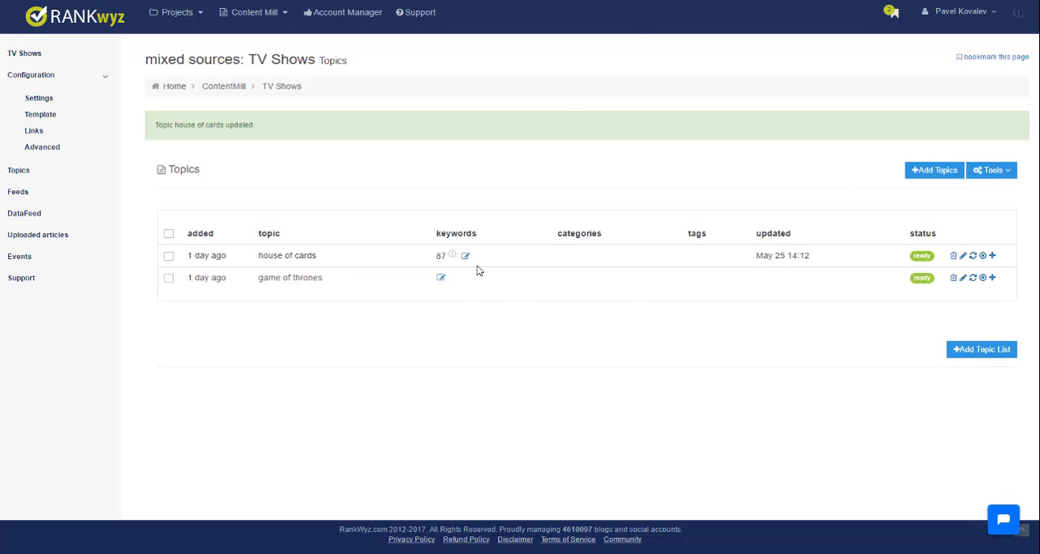
mouse_move(439, 257)
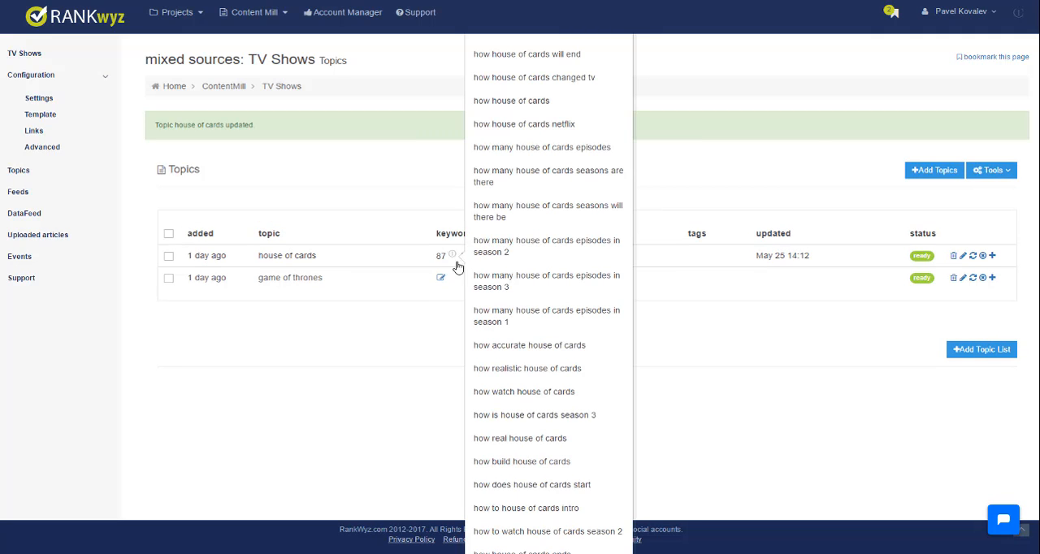
- Run the keyword search for the game of thrones topic
click(441, 280)
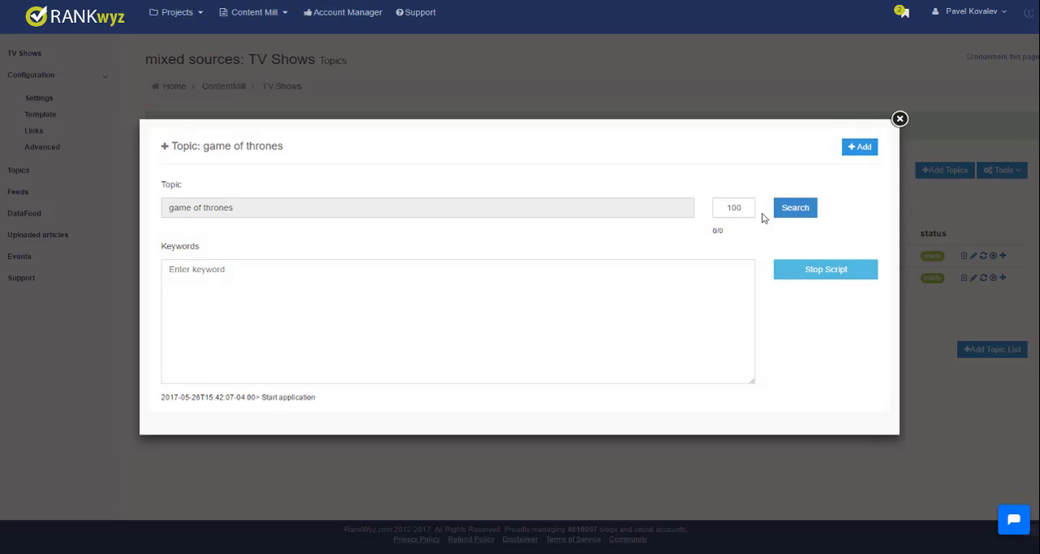
click(798, 212)
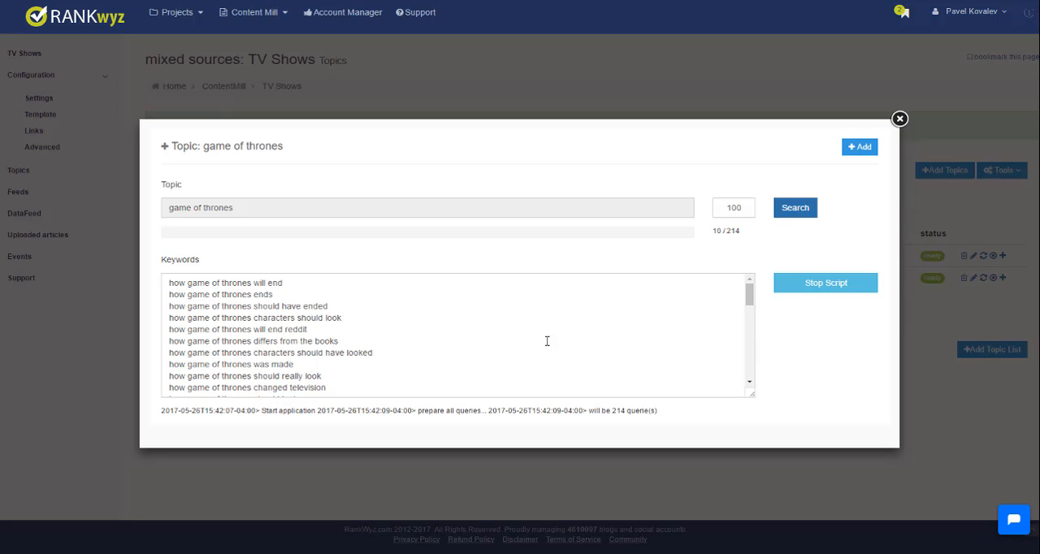
- Examine the generated game of thrones keywords, selecting the quizfarm.com link line that does not belong among them
scroll(431, 347, down, 3)
scroll(431, 347, down, 1)
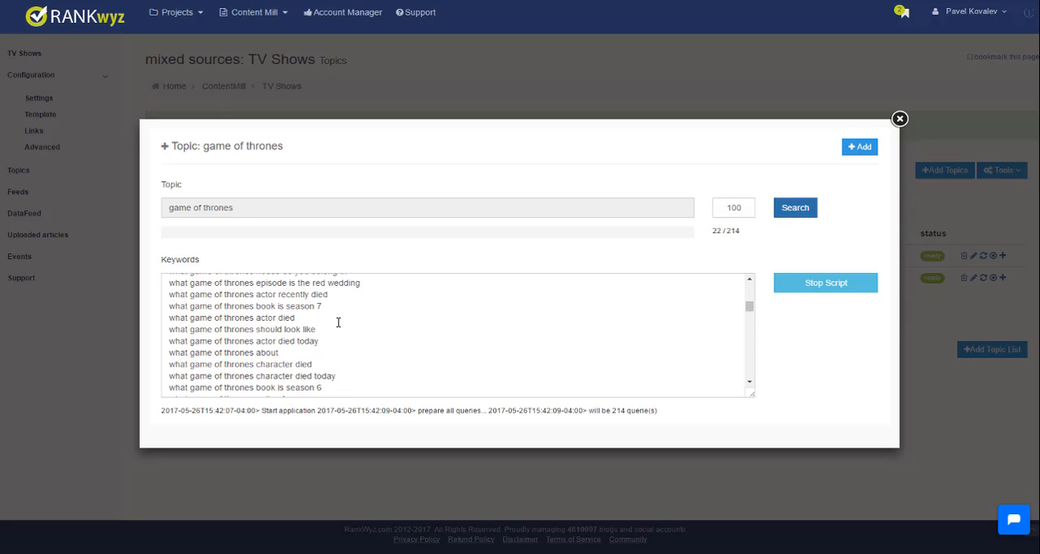
scroll(357, 339, down, 1)
scroll(357, 340, down, 2)
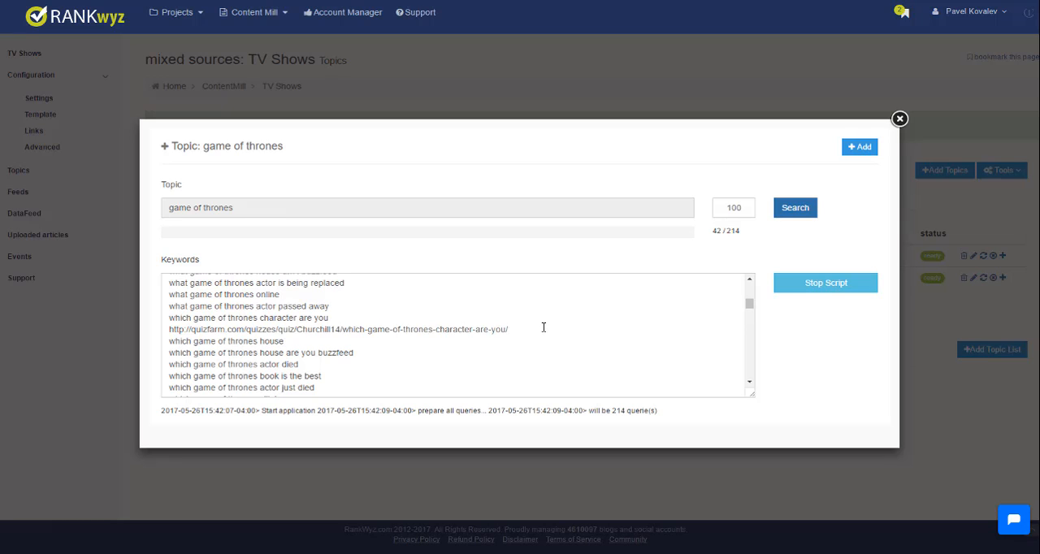
drag(489, 329, 384, 329)
drag(534, 332, 152, 331)
scroll(586, 351, down, 2)
scroll(586, 351, down, 7)
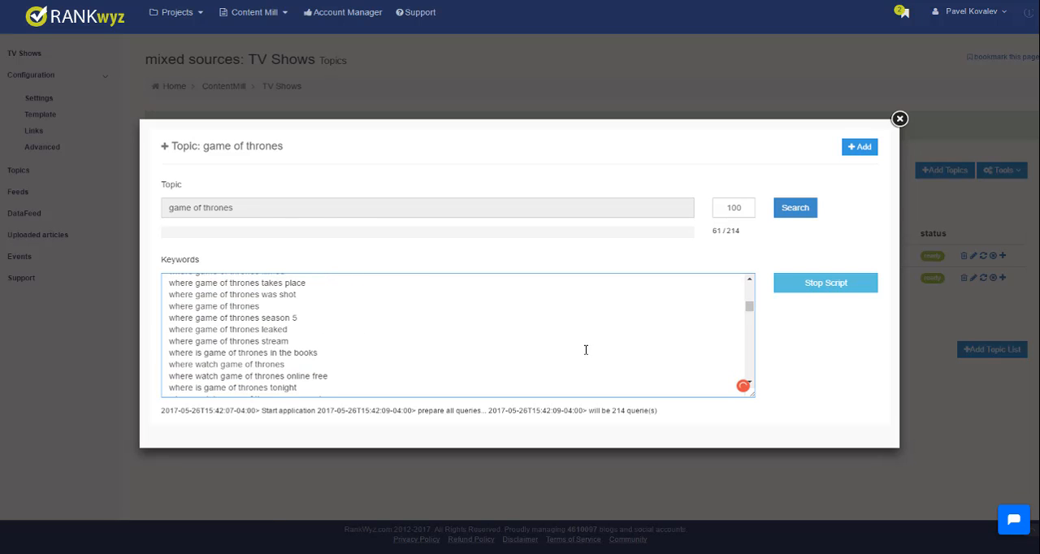
- Review the remaining generated game of thrones keywords down to the end of the list and add them to the topic
scroll(586, 349, down, 6)
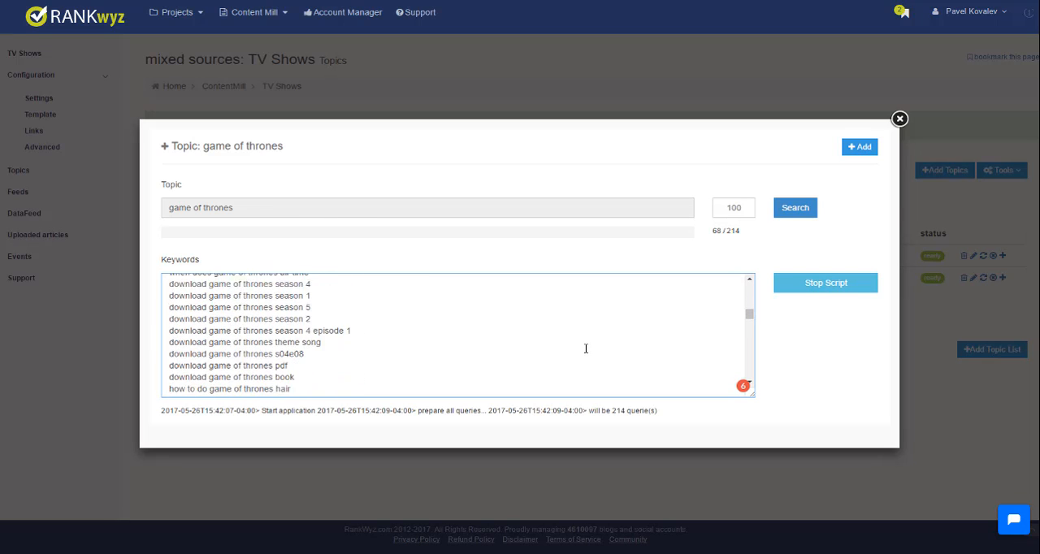
scroll(585, 348, down, 6)
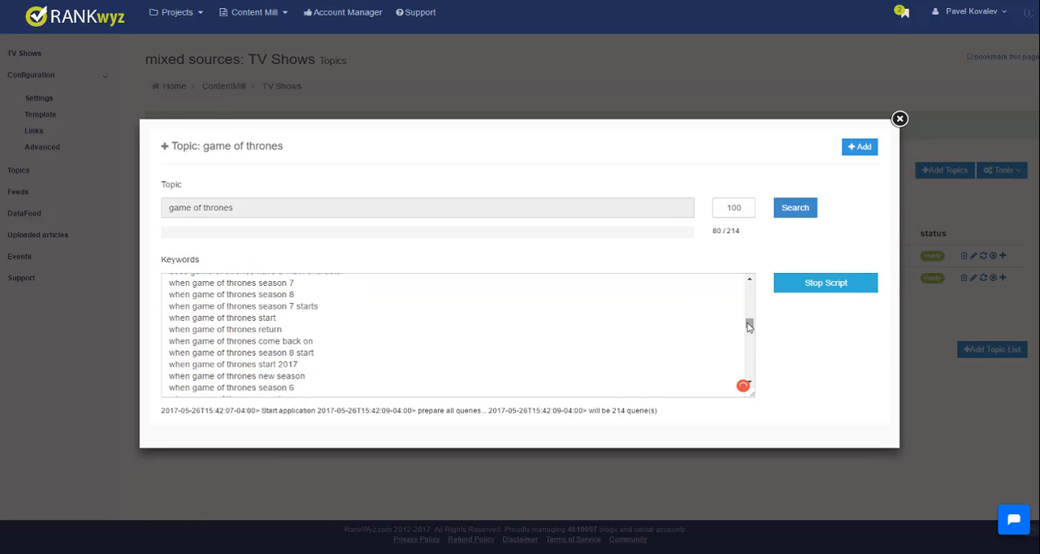
drag(749, 325, 749, 384)
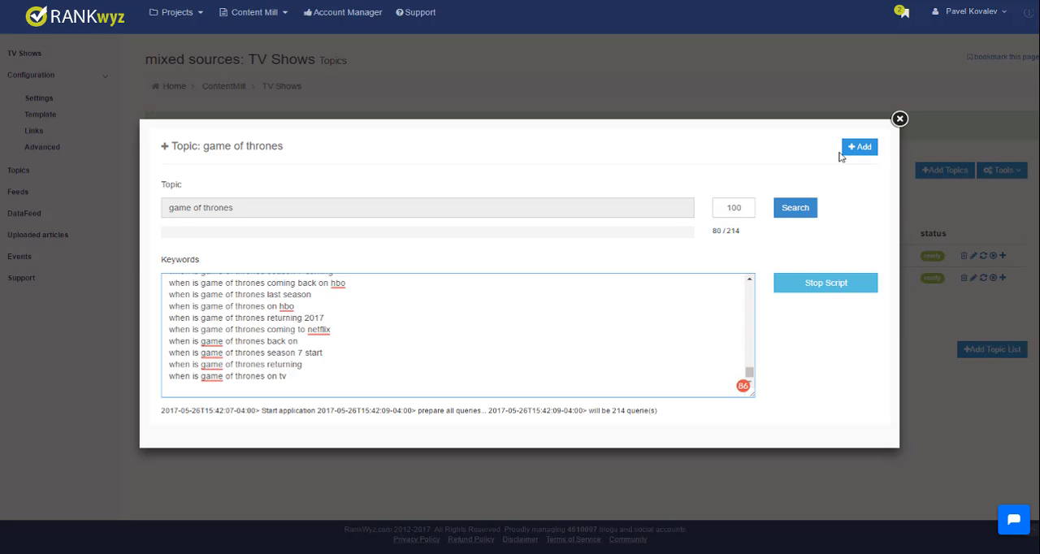
click(863, 147)
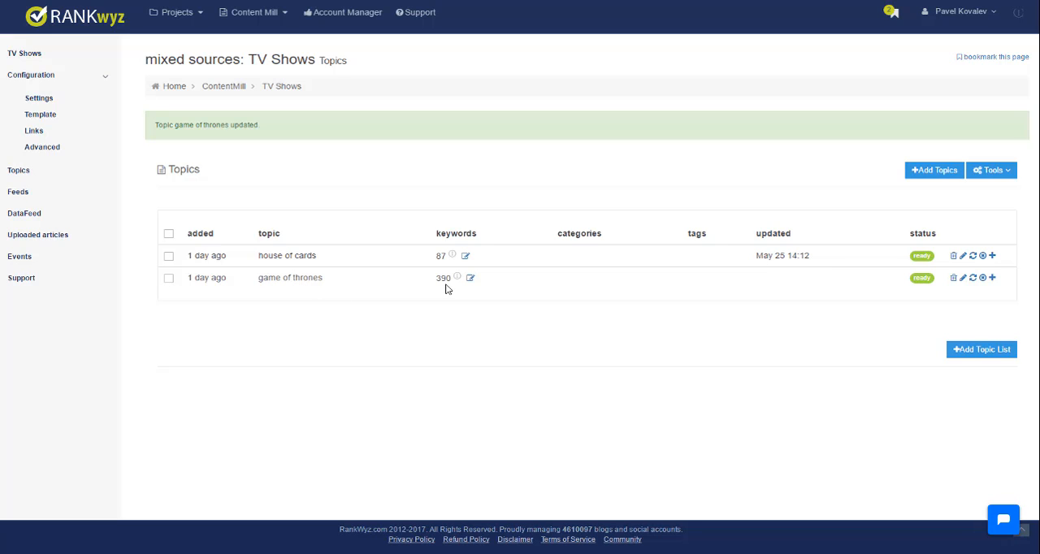
- Preview the saved keyword list of the game of thrones topic in the topics table
mouse_move(457, 277)
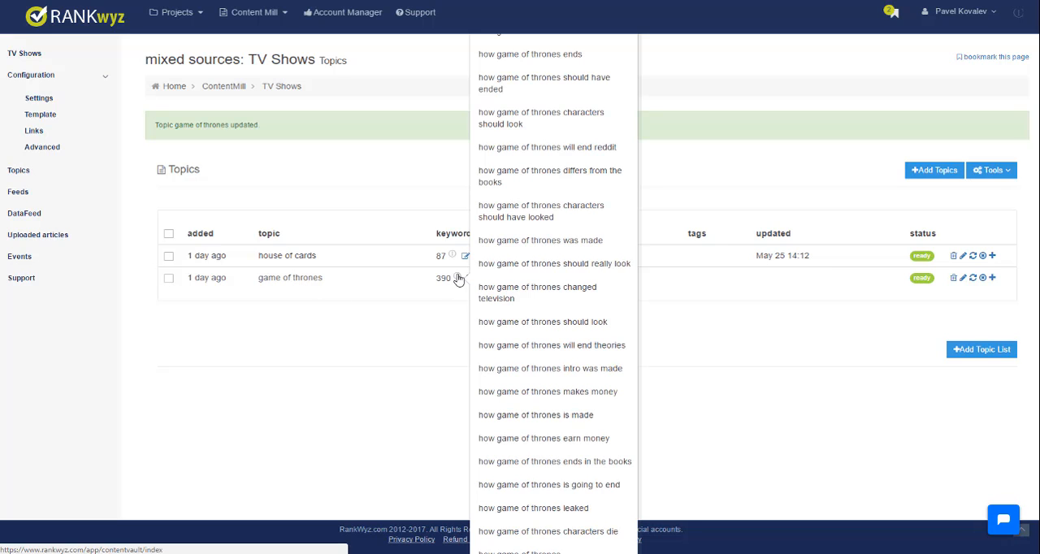
scroll(521, 295, down, 3)
scroll(521, 293, down, 10)
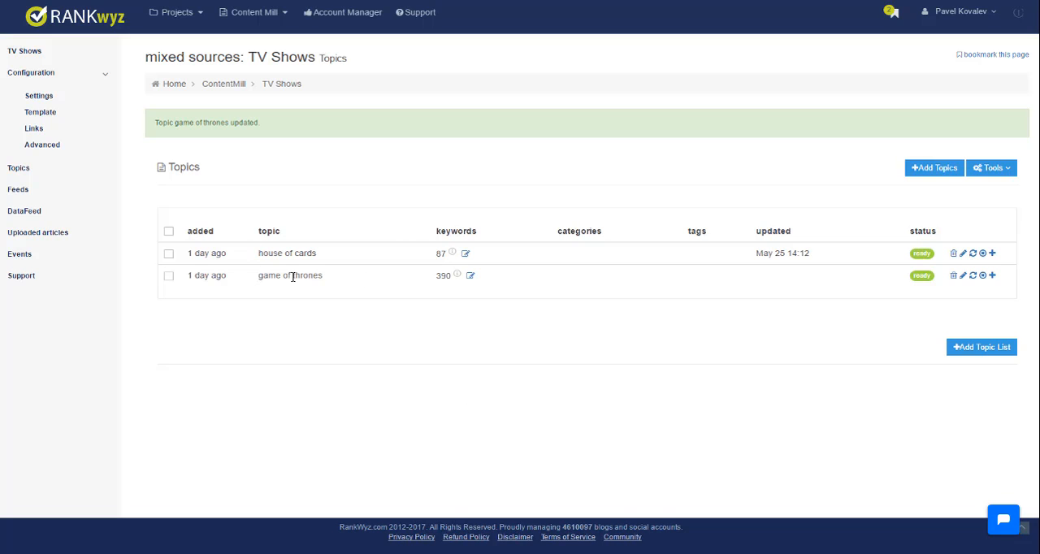
drag(325, 278, 258, 281)
click(286, 308)
scroll(357, 290, up, 1)
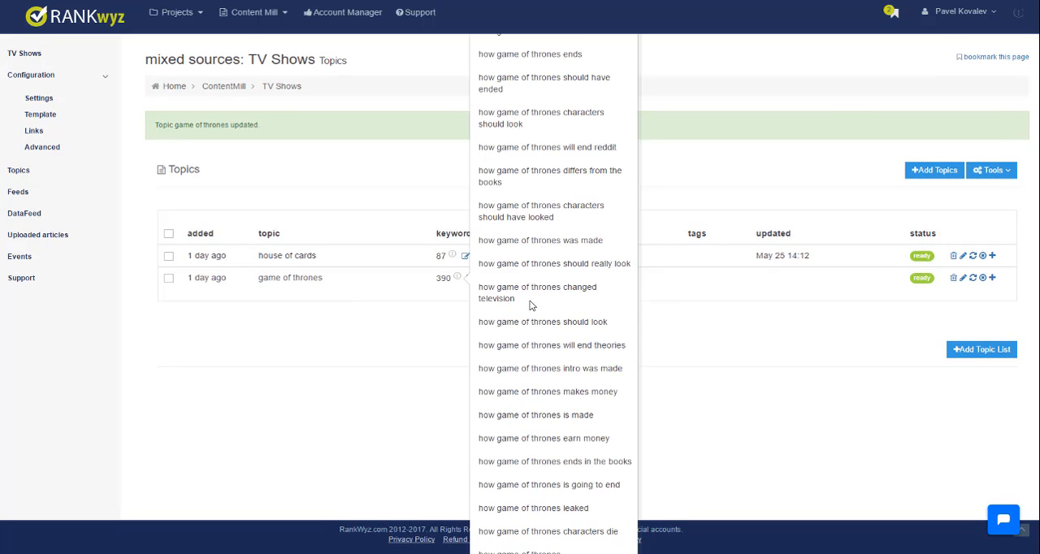